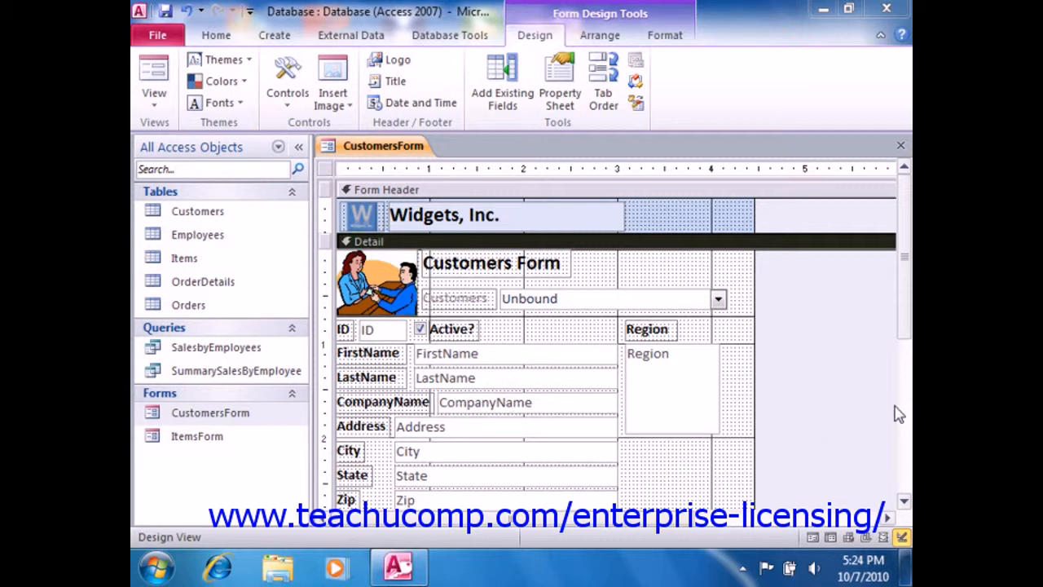
- Extend the form's Detail section to about 5 inches tall, leaving empty space below the Website field
click(904, 500)
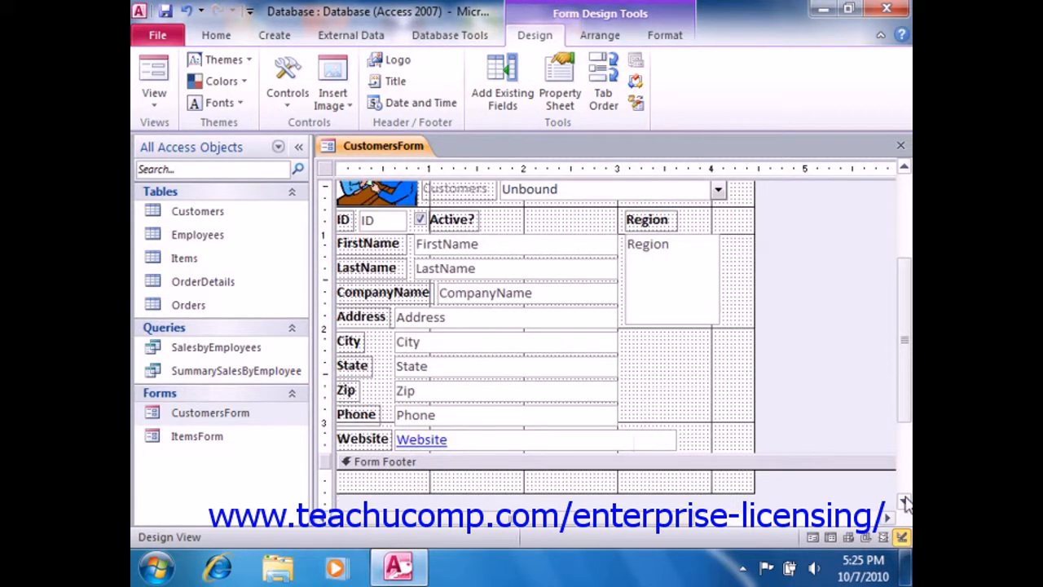
click(904, 501)
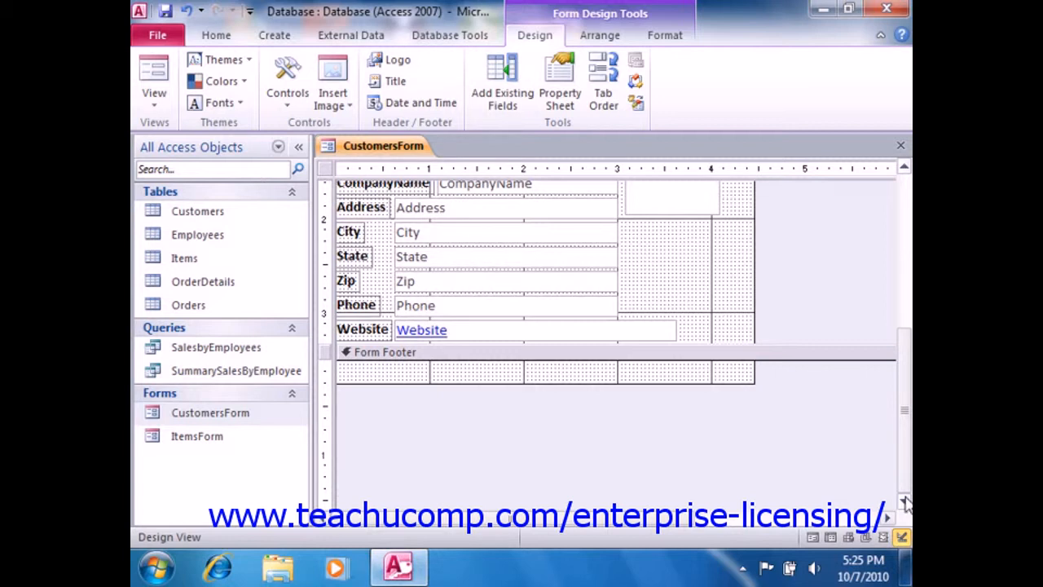
click(904, 501)
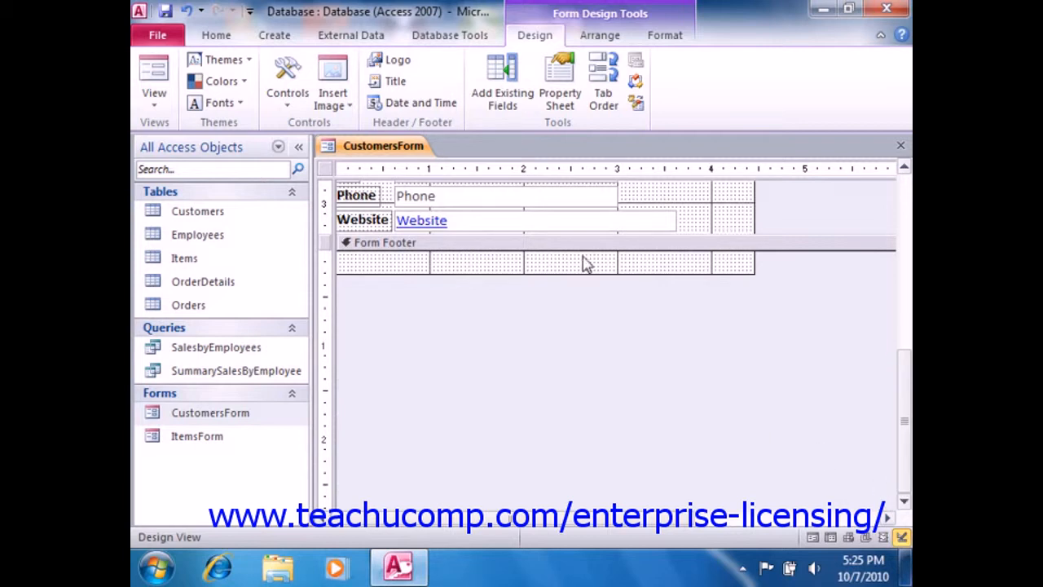
drag(700, 272, 672, 390)
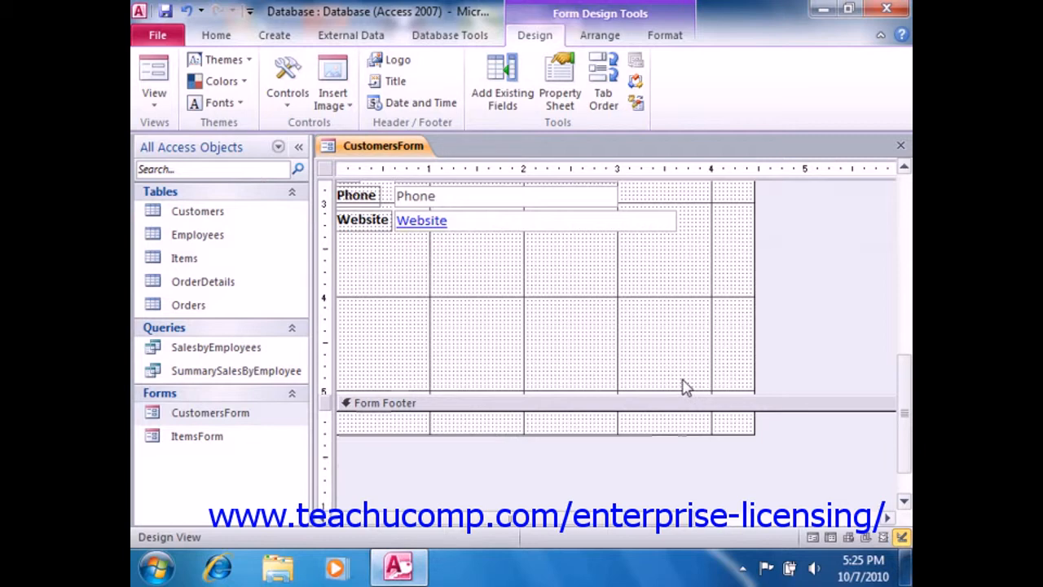
- Create a datasheet form based on the Orders table
drag(901, 377, 885, 291)
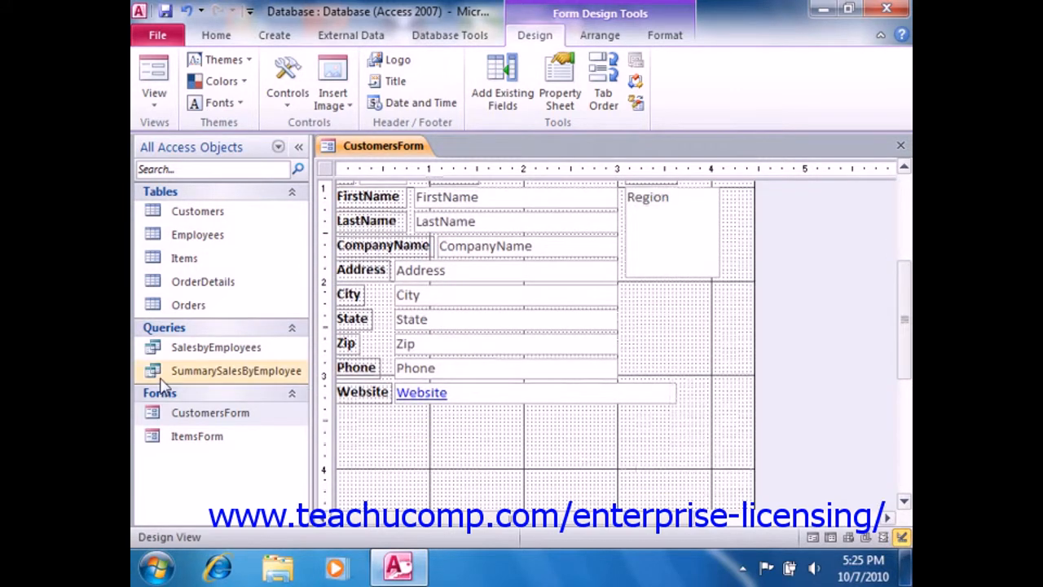
click(200, 307)
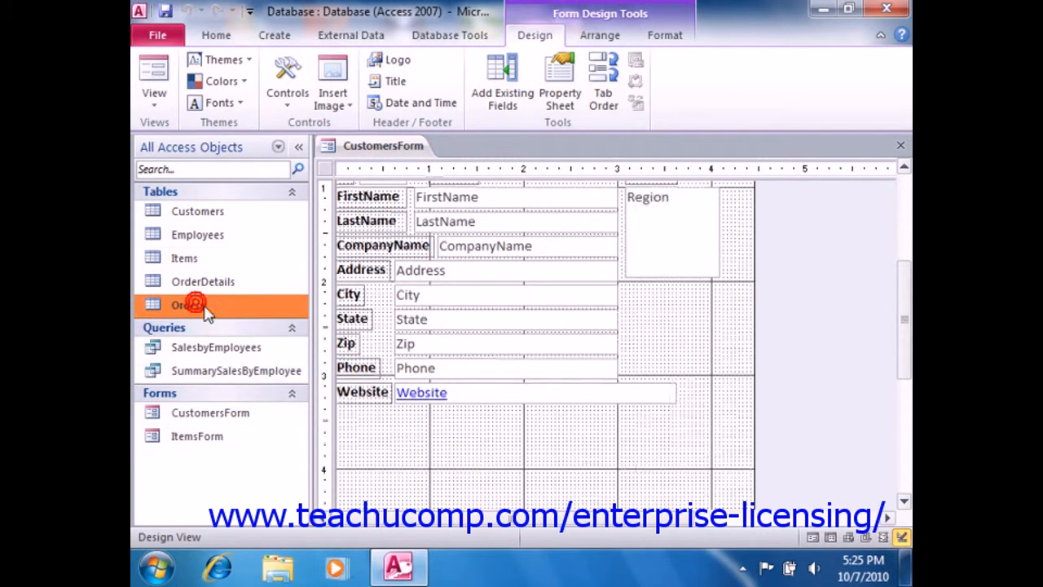
click(280, 36)
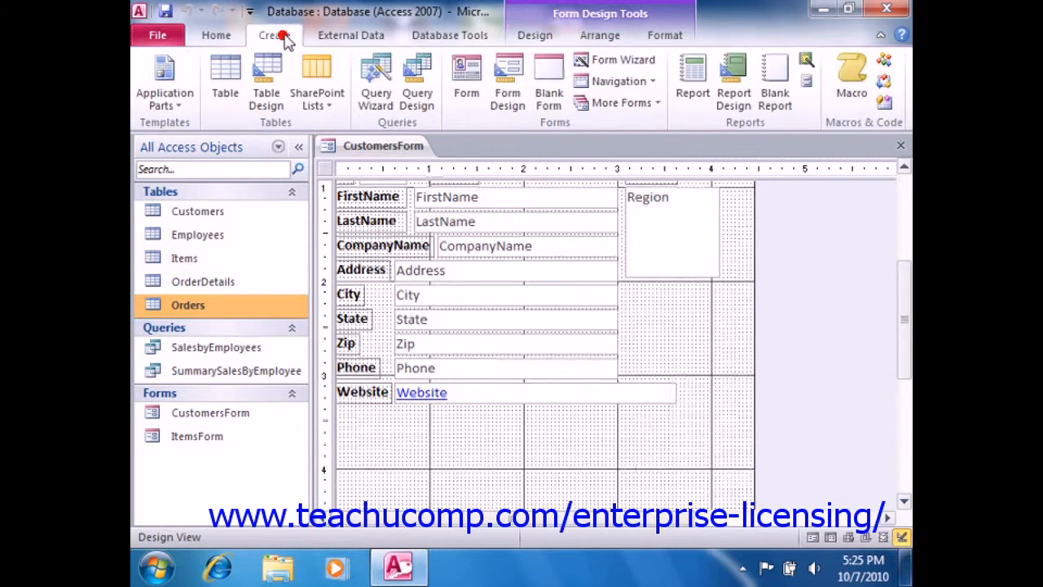
click(623, 104)
click(619, 171)
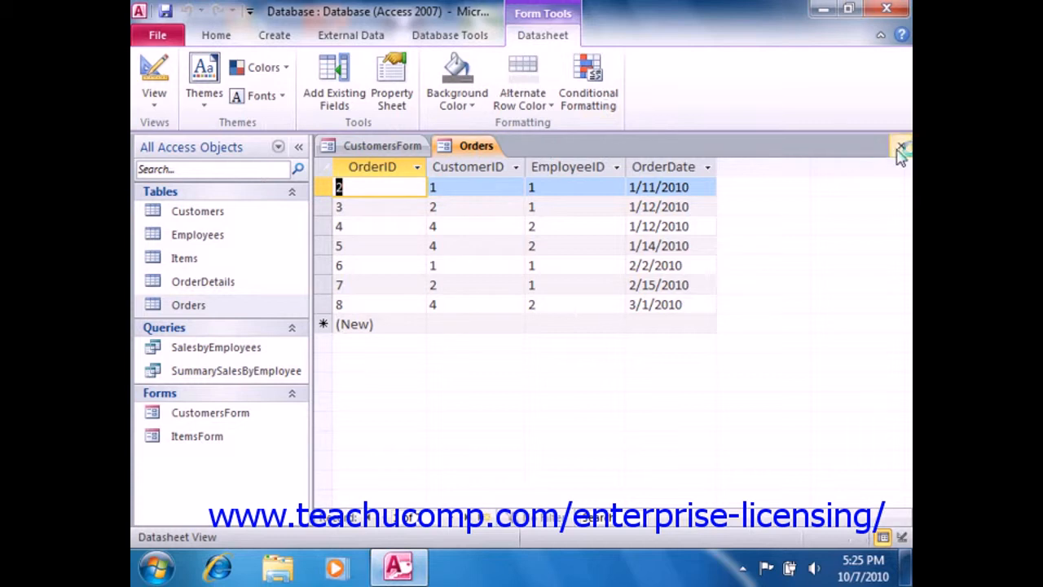
- Save the new datasheet form as OrdersSubform and close it
click(166, 11)
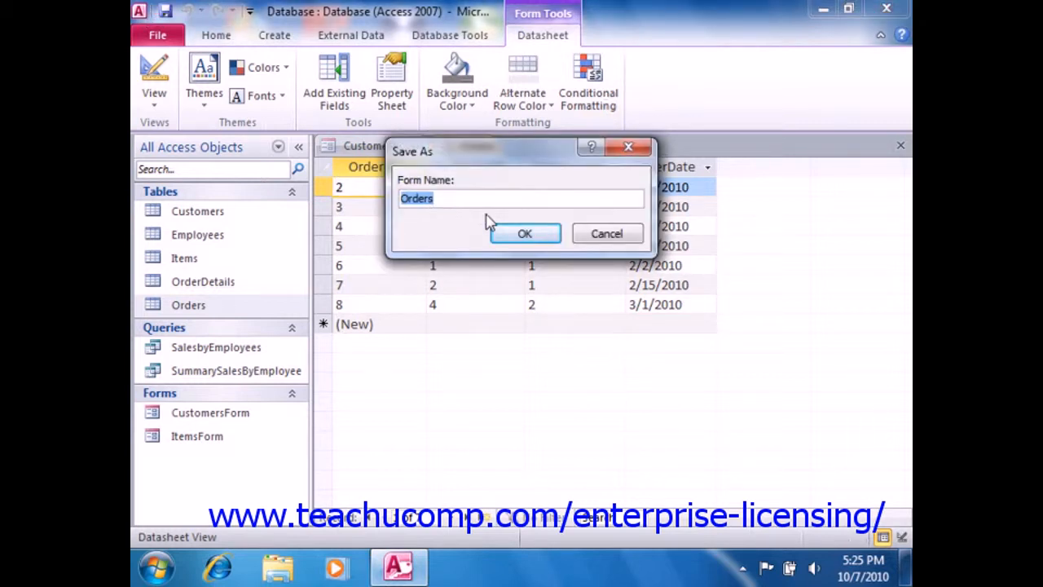
key(End)
text(S)
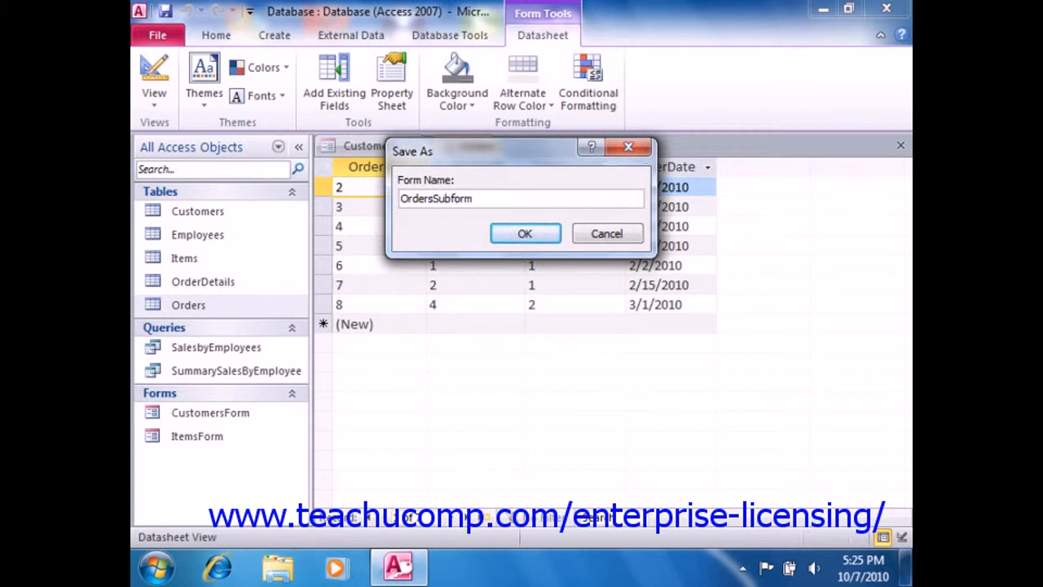
click(525, 234)
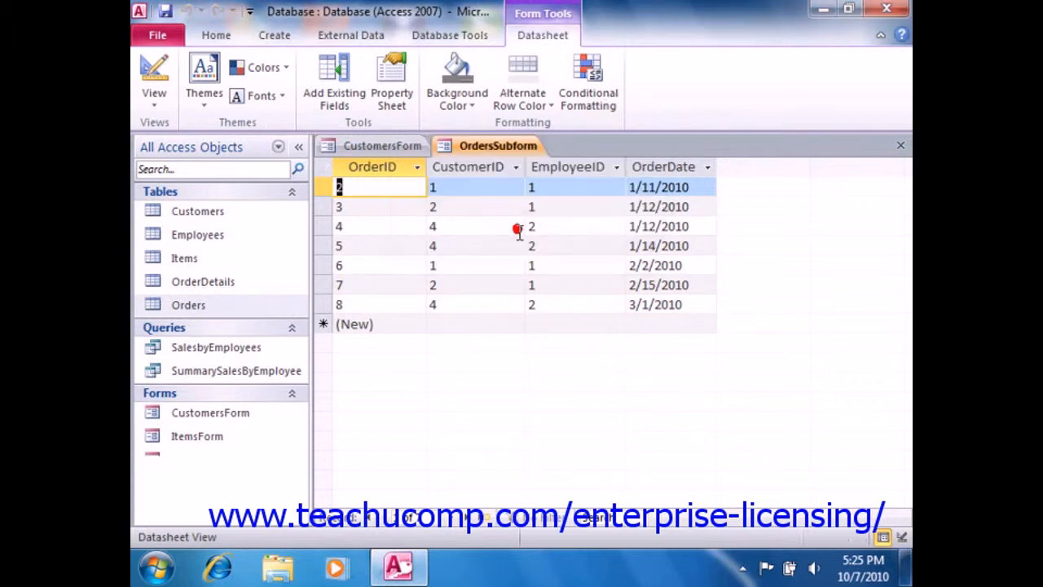
click(902, 146)
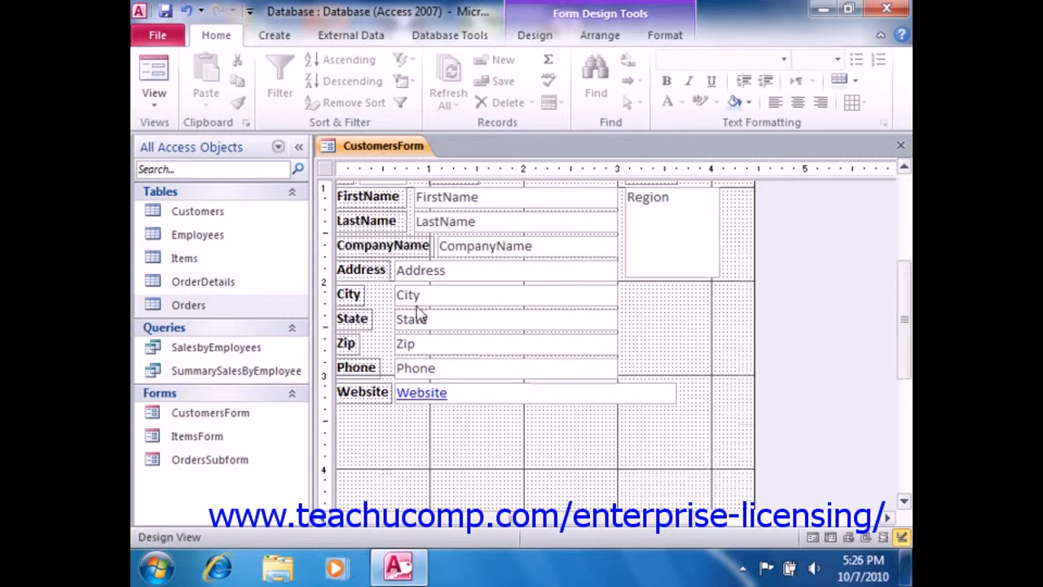
- Insert the OrdersSubform form as a subform in the Detail section of CustomersForm, below the Website field
click(205, 461)
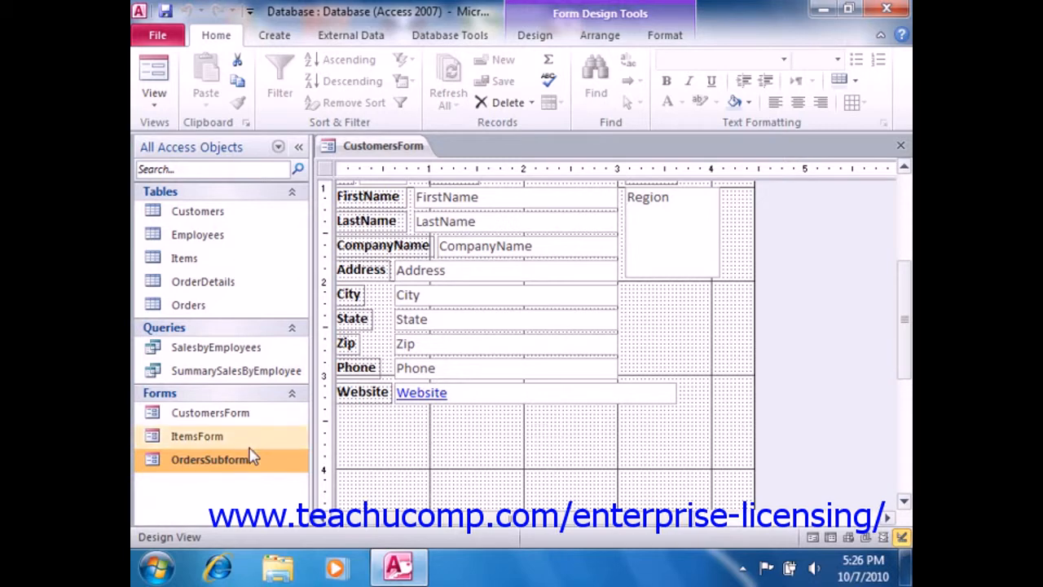
click(904, 502)
click(904, 502)
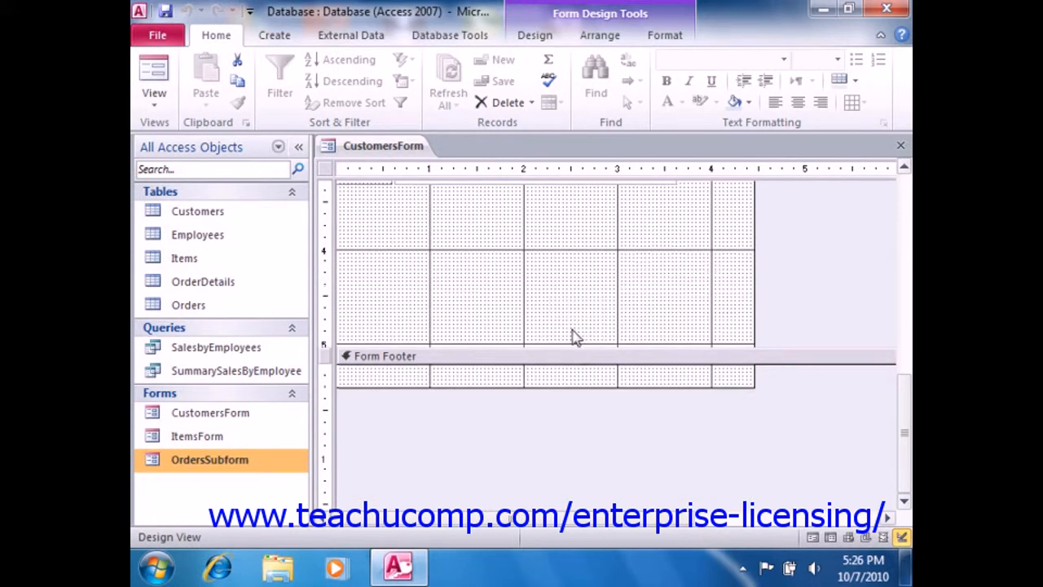
click(905, 167)
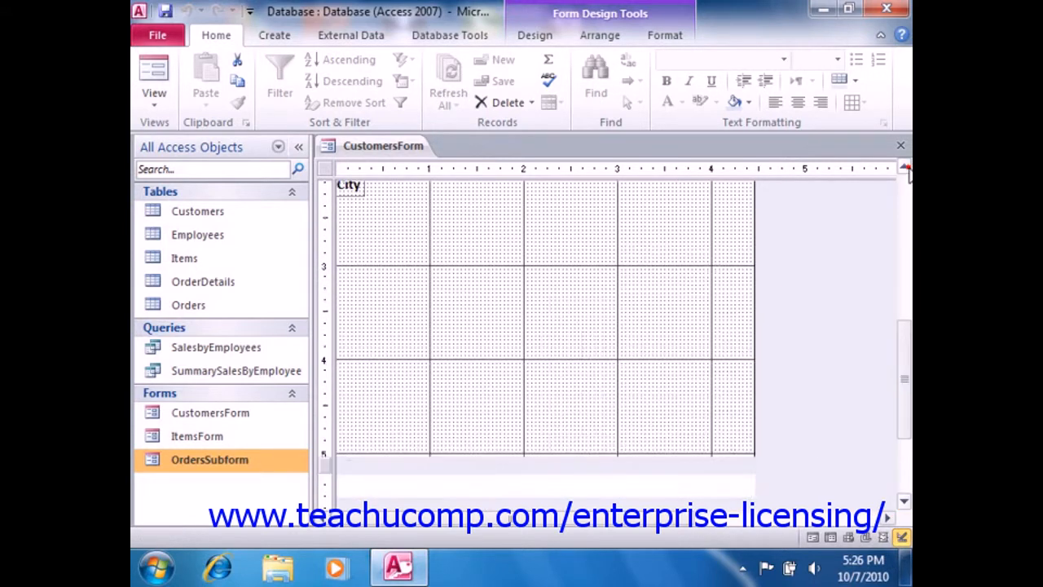
mouse_move(152, 459)
mouse_down()
mouse_move(359, 330)
mouse_move(346, 306)
mouse_up()
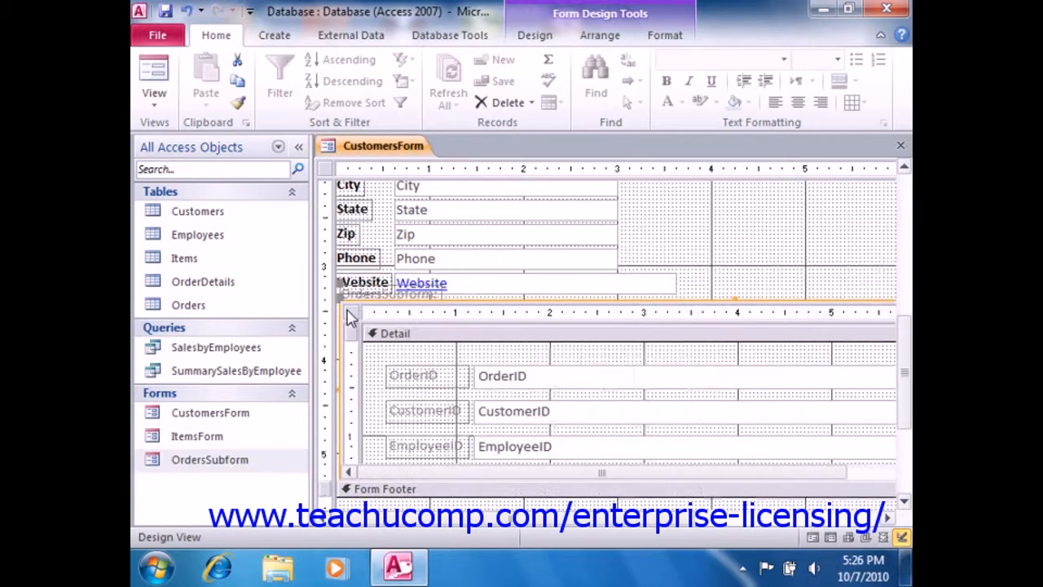
- Narrow the subform to roughly the width of the fields above and reduce the main form's width to about 4.5 inches
click(887, 518)
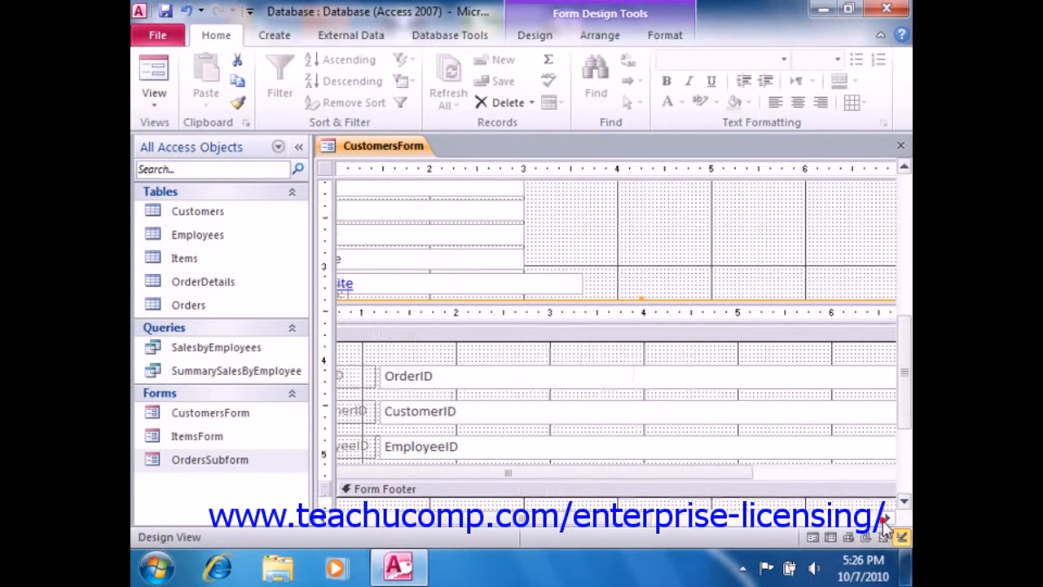
click(887, 518)
click(887, 519)
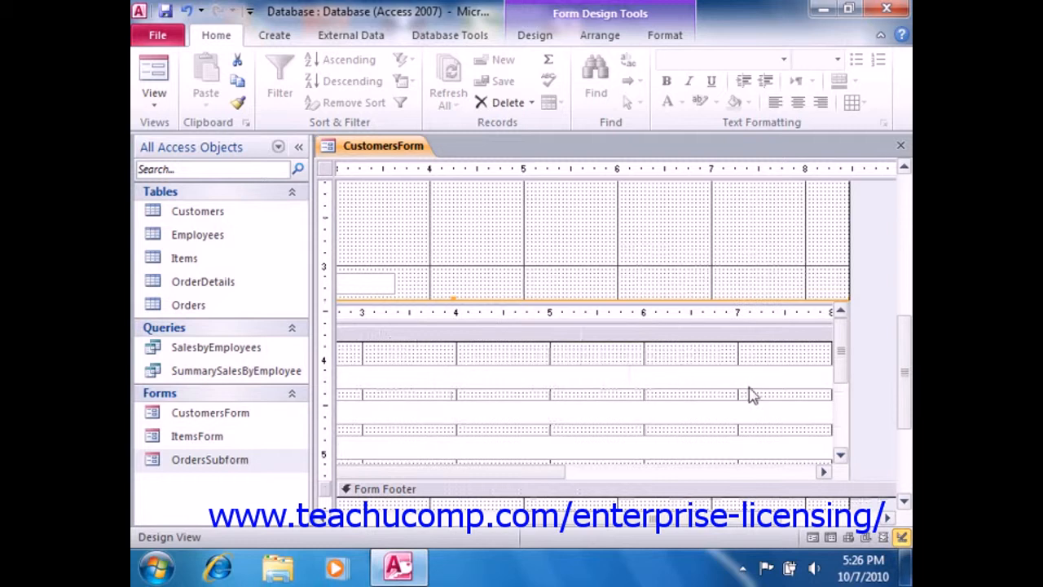
click(759, 274)
click(742, 314)
drag(842, 302, 399, 302)
drag(847, 316, 431, 315)
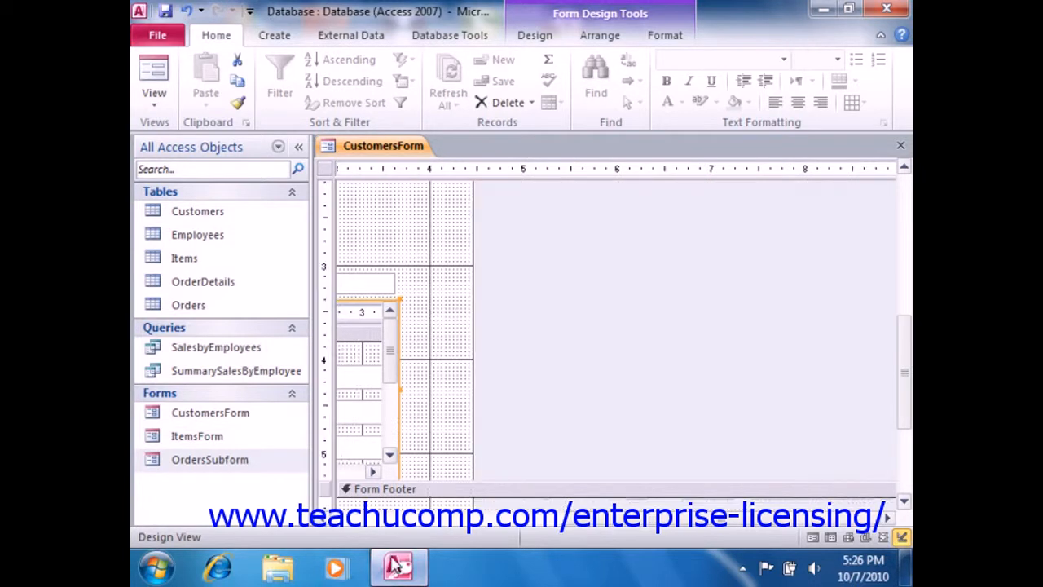
- Widen the subform to about 4.4 inches and move it down clear of the Website field, making the Detail section slightly taller
click(334, 523)
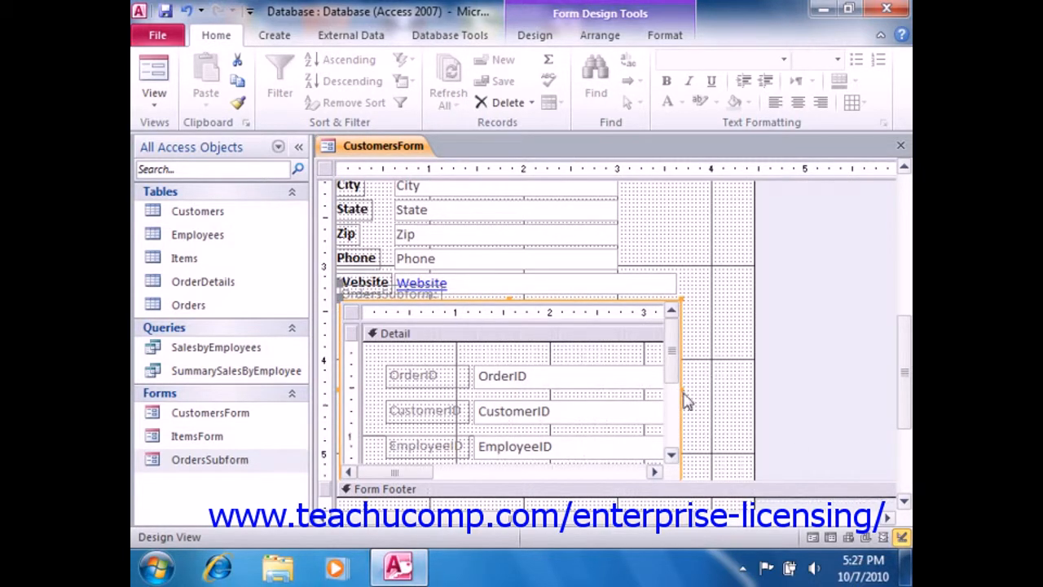
drag(679, 389, 744, 386)
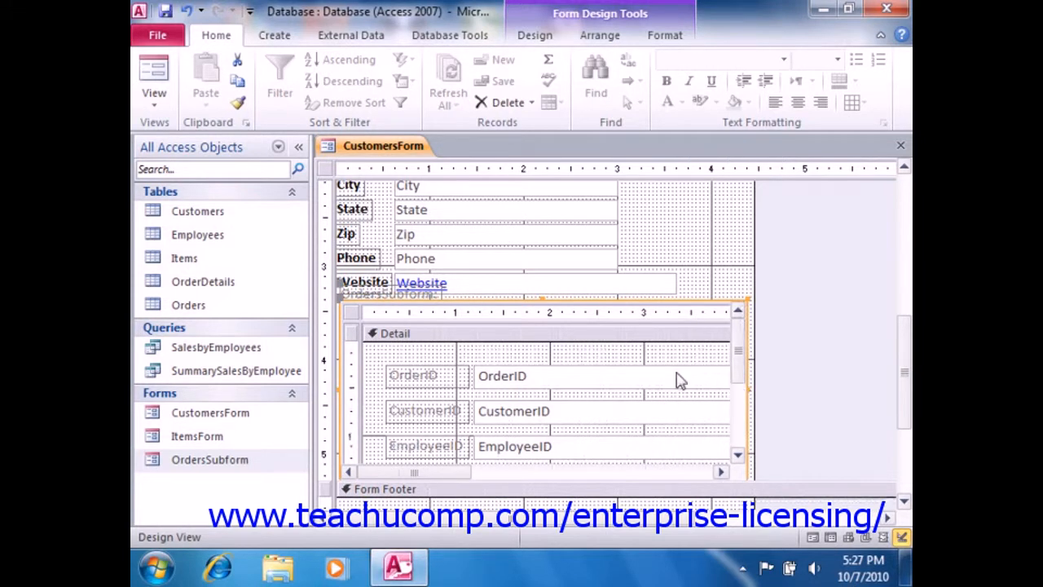
drag(882, 491, 873, 509)
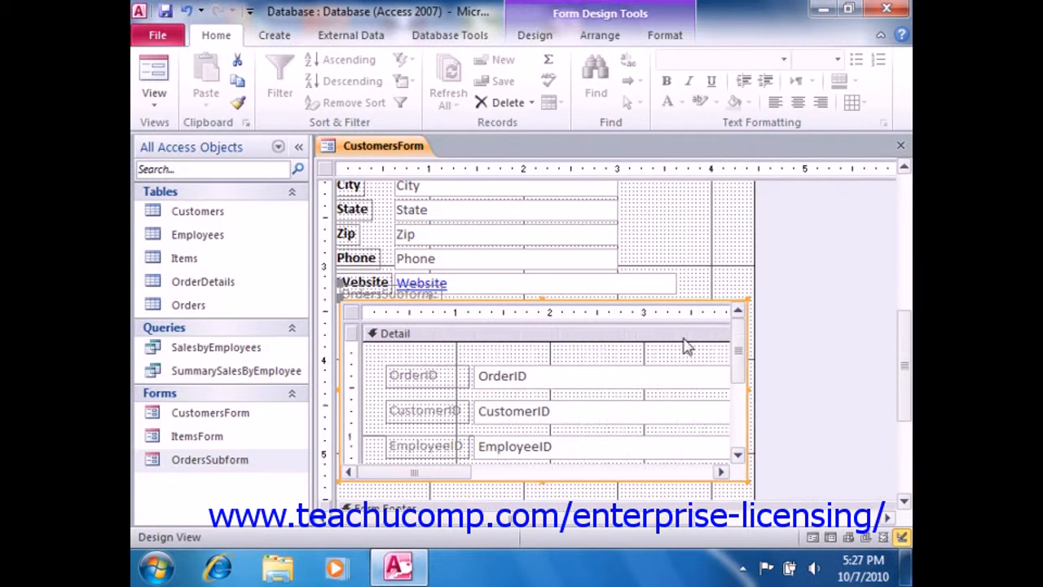
drag(740, 349, 747, 359)
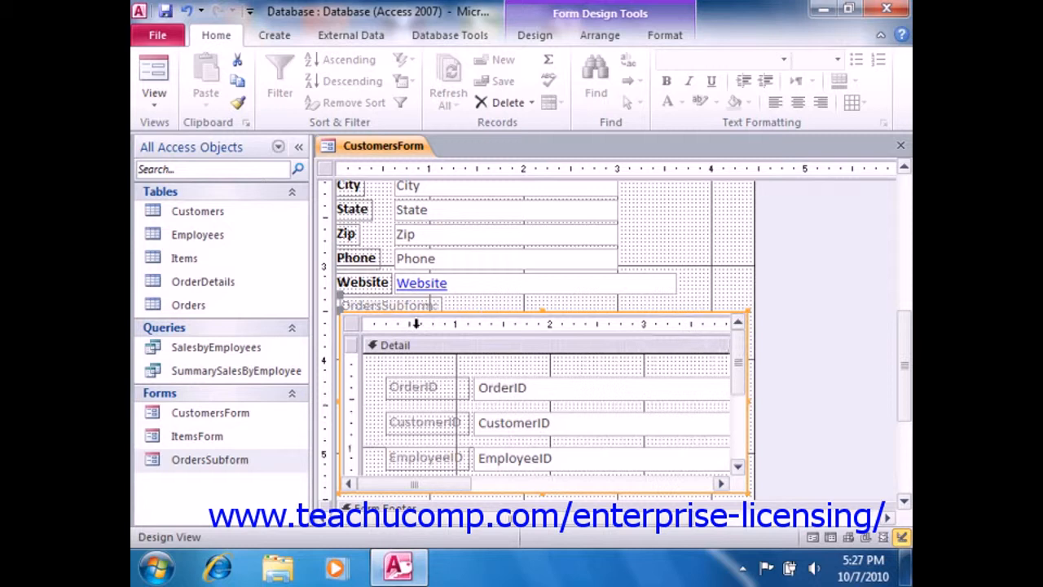
- Open the property sheet for the form inside the subform control, review its format properties, and close it
double_click(353, 324)
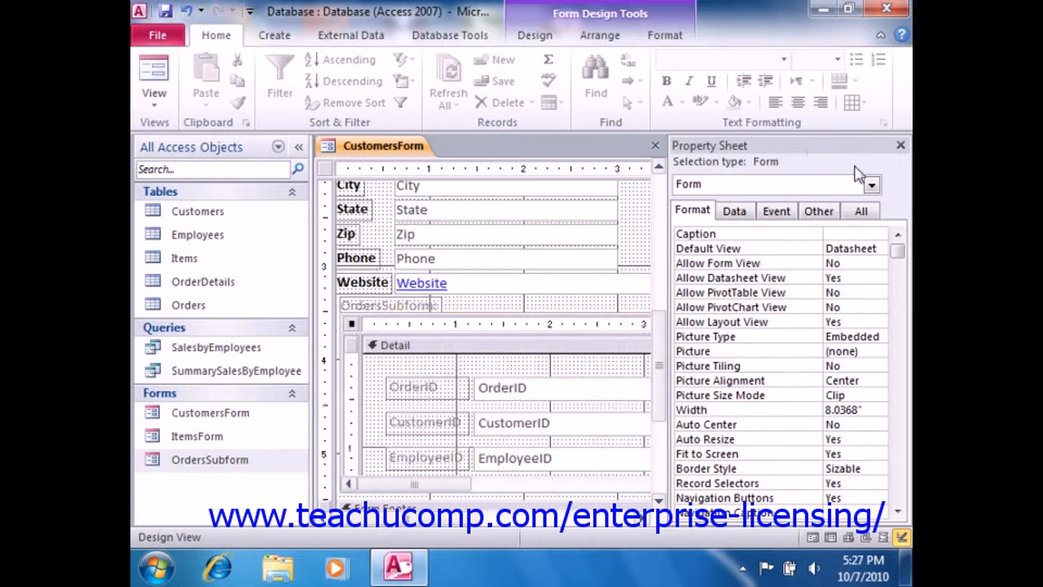
click(901, 145)
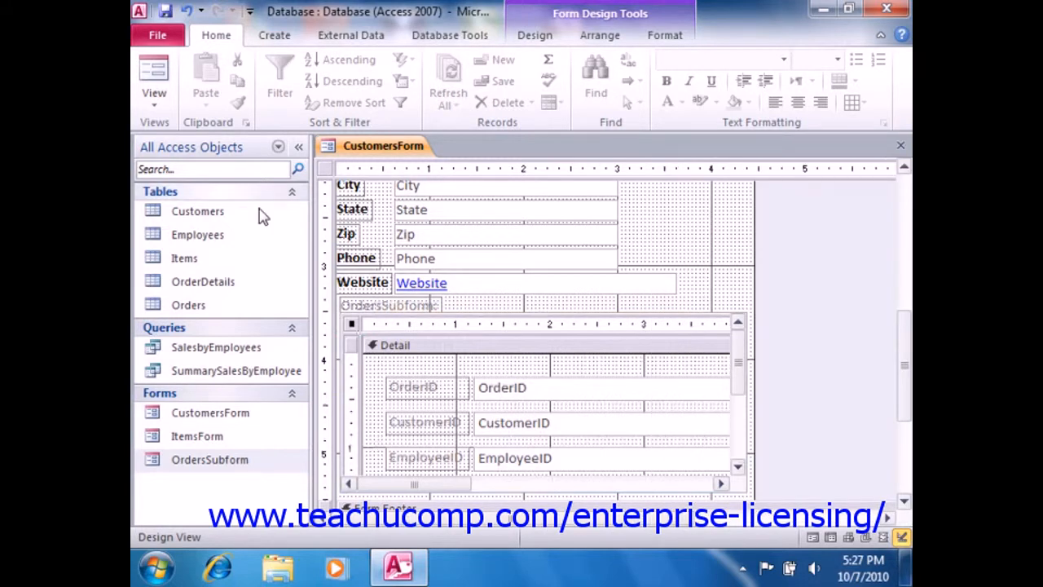
- Show CustomersForm in Form View, select the second customer in the Customers combo box, and examine the related orders in the subform
click(163, 81)
click(904, 498)
drag(910, 399, 908, 302)
click(715, 205)
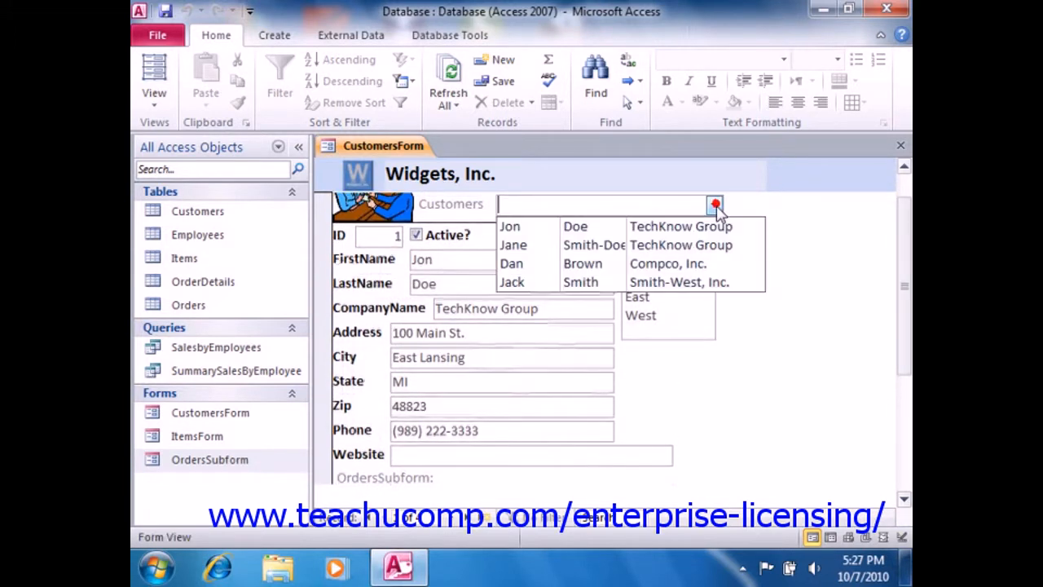
click(667, 244)
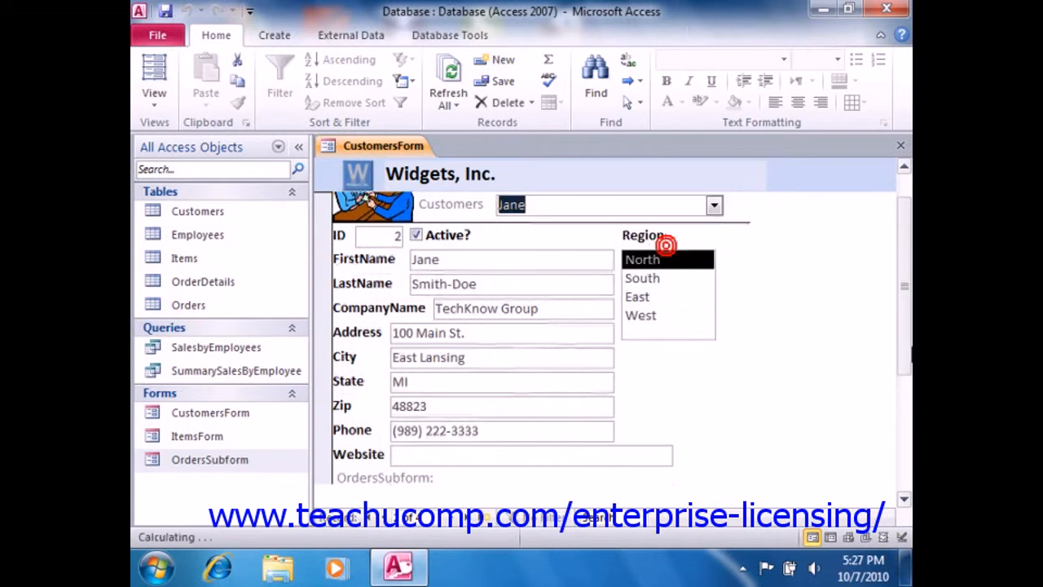
click(905, 499)
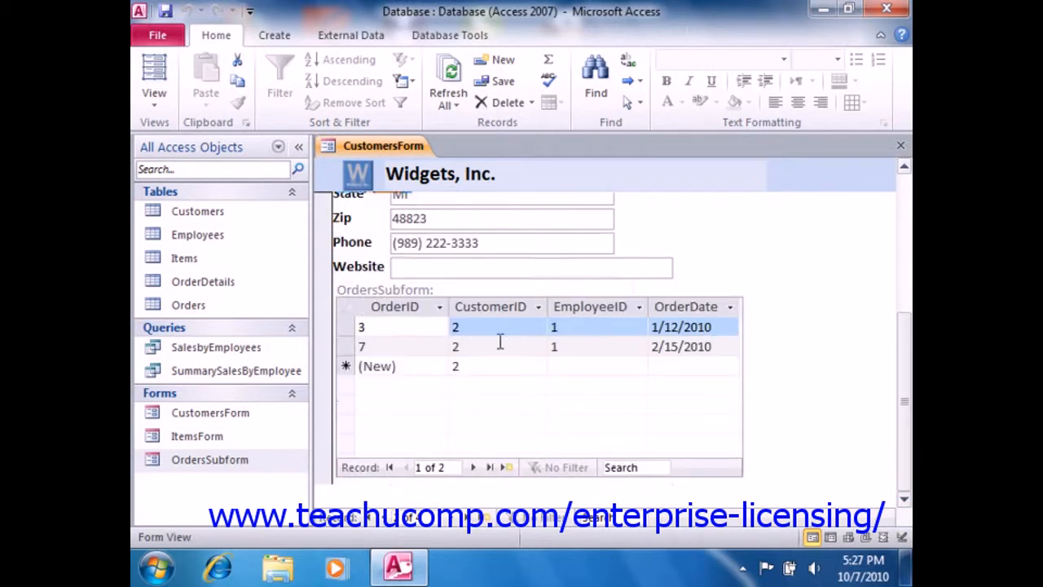
- Select the Compco, Inc. customer in the Customers combo box and examine that customer's orders in the subform
click(903, 219)
click(714, 239)
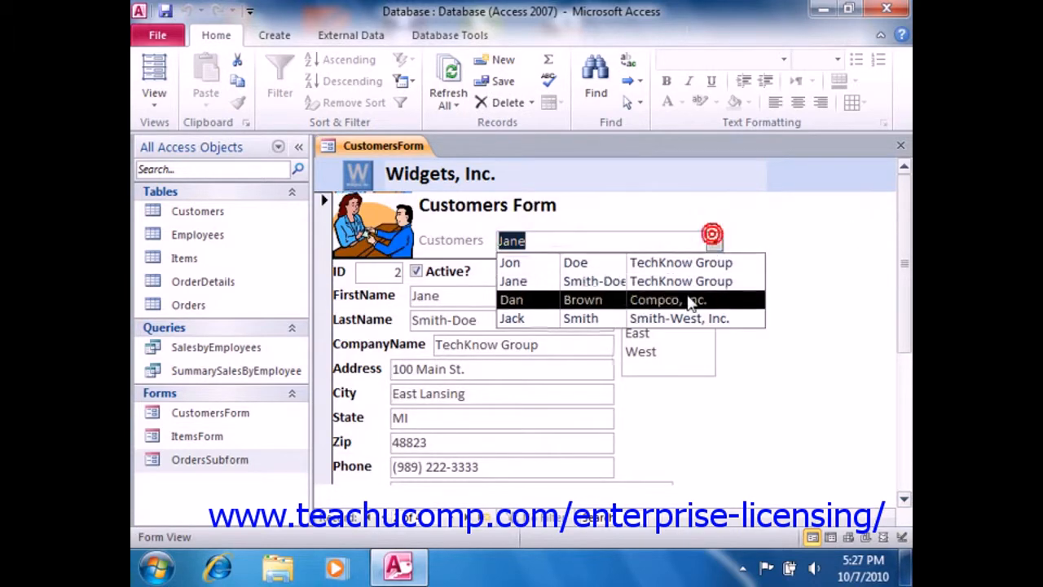
click(689, 302)
click(905, 500)
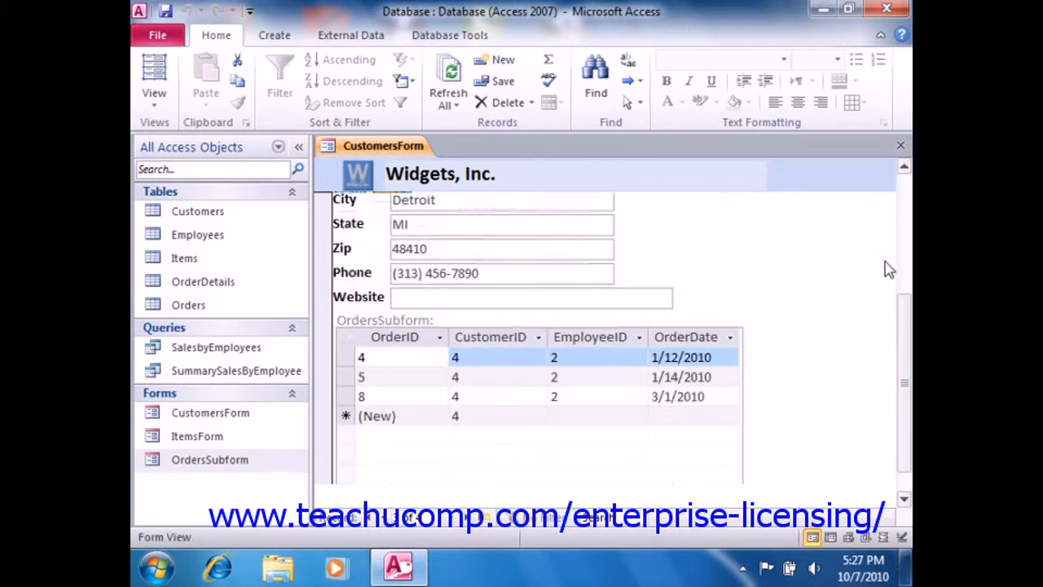
- Close CustomersForm and save its design changes
click(901, 152)
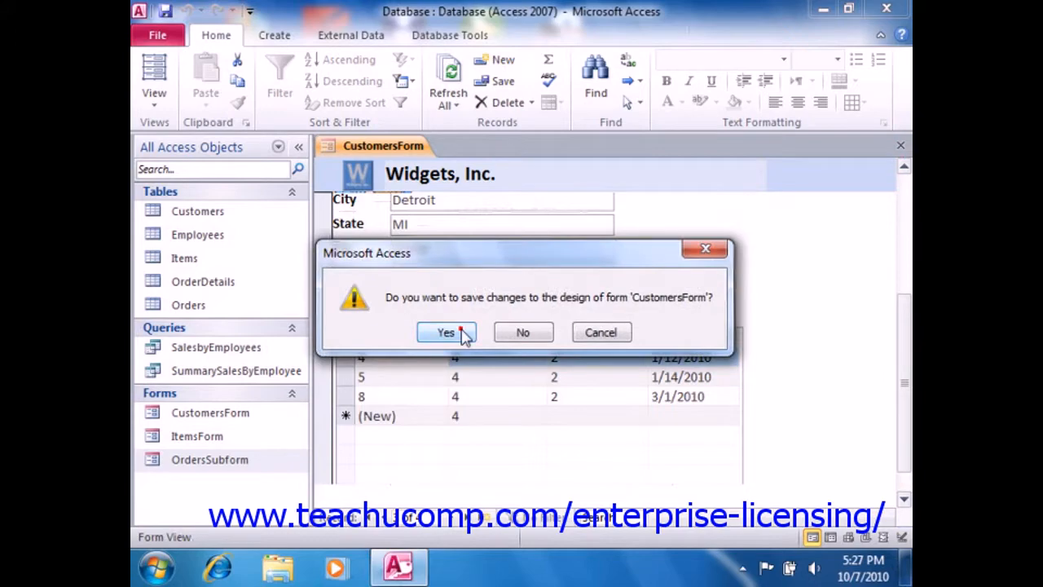
click(463, 332)
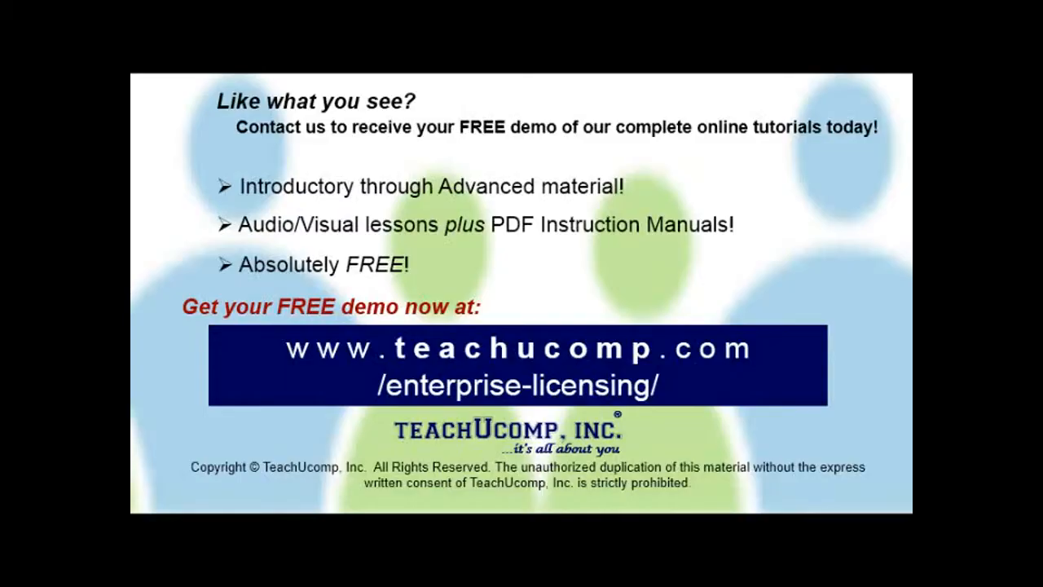